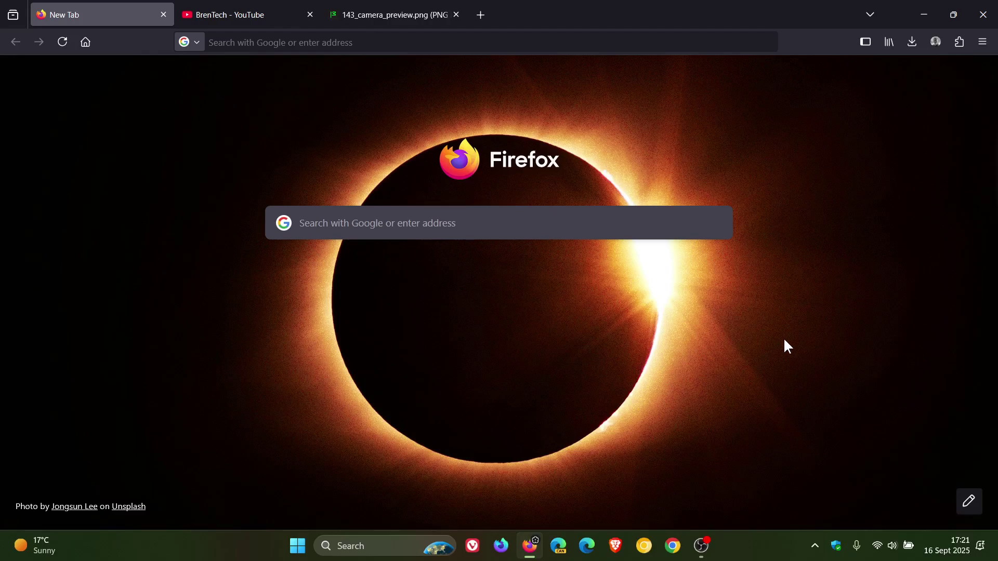
Check the Firefox version in the About Firefox window, then close it.
{"action": "left_click", "coordinate": [983, 42]}
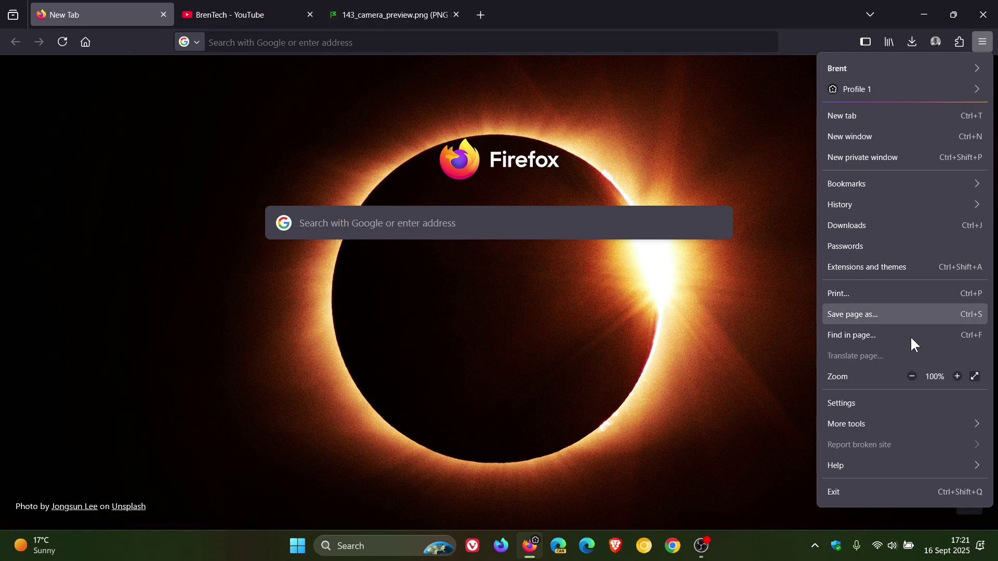
{"action": "left_click", "coordinate": [878, 465]}
{"action": "left_click", "coordinate": [876, 221]}
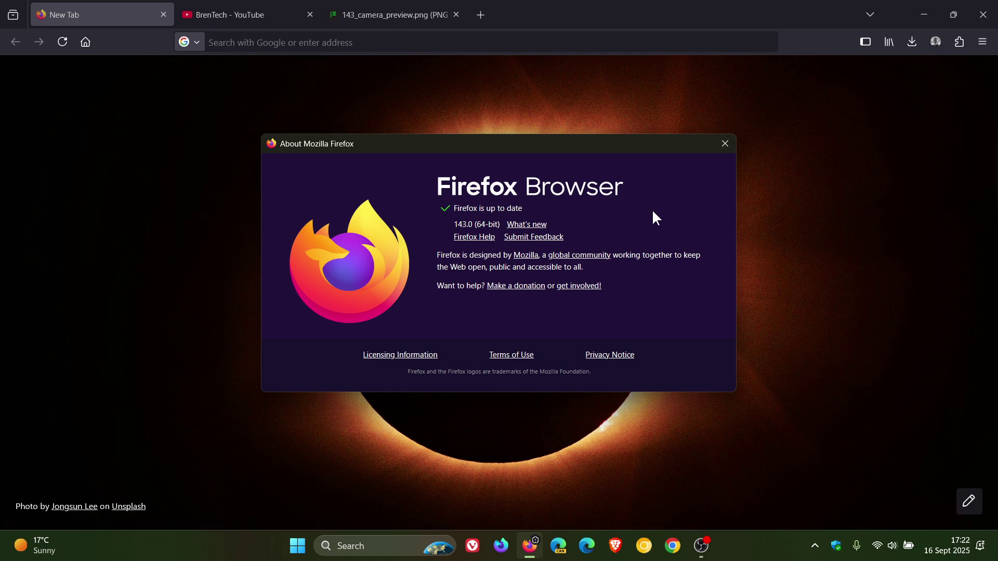
{"action": "left_click", "coordinate": [726, 145]}
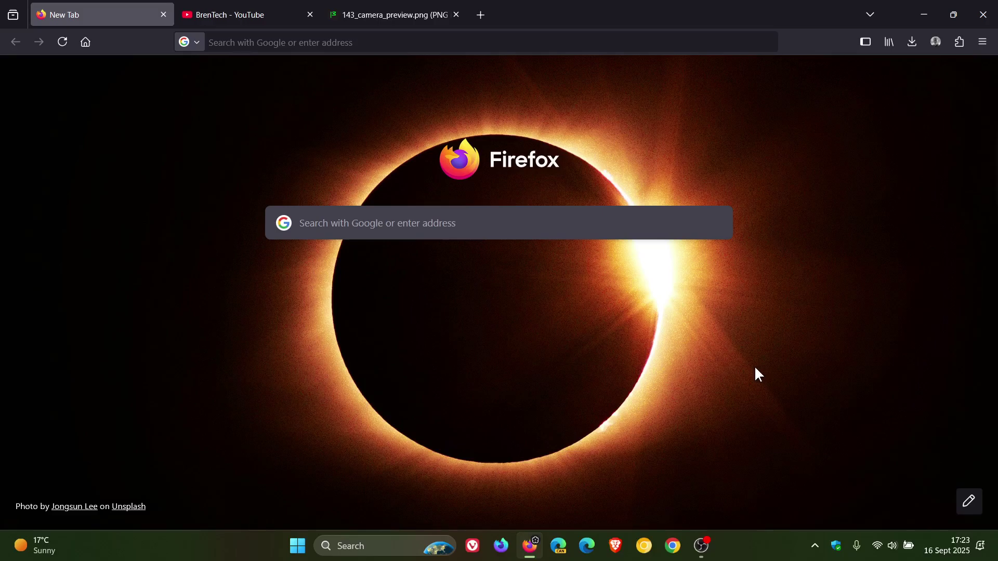
Add the BrenTech YouTube channel tab to the taskbar as a web app and inspect its icon options.
{"action": "left_click", "coordinate": [234, 14]}
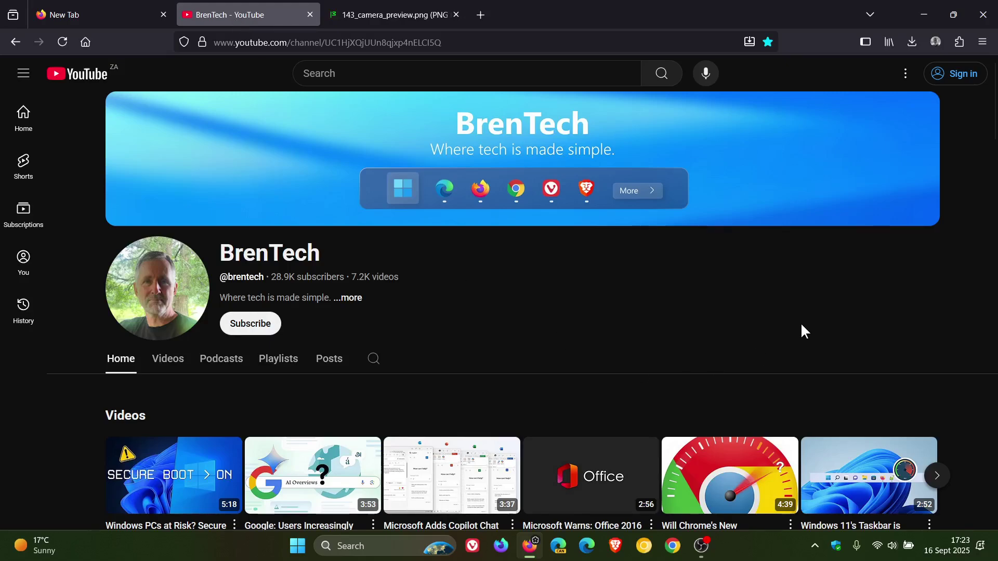
{"action": "left_click", "coordinate": [750, 42]}
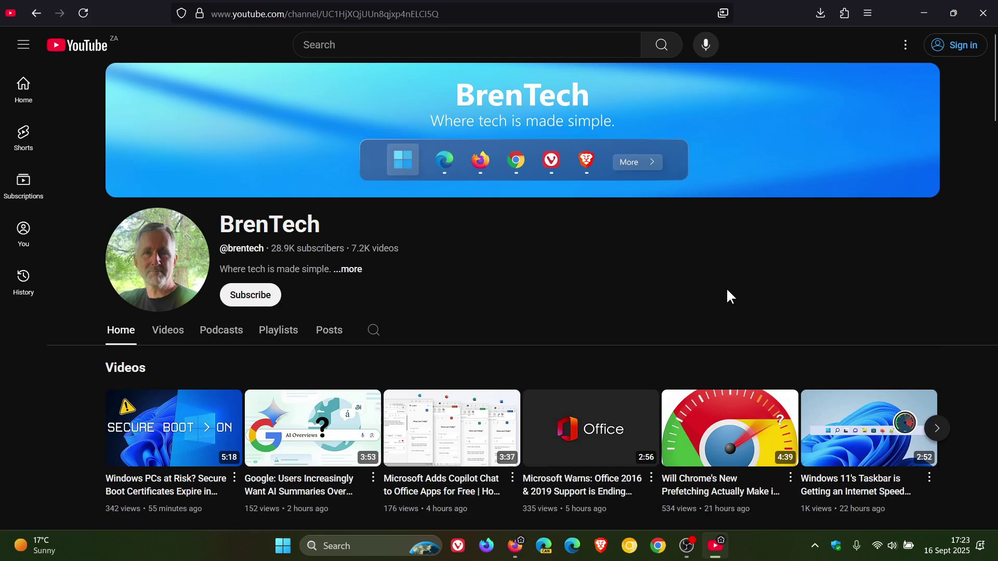
{"action": "right_click", "coordinate": [717, 547]}
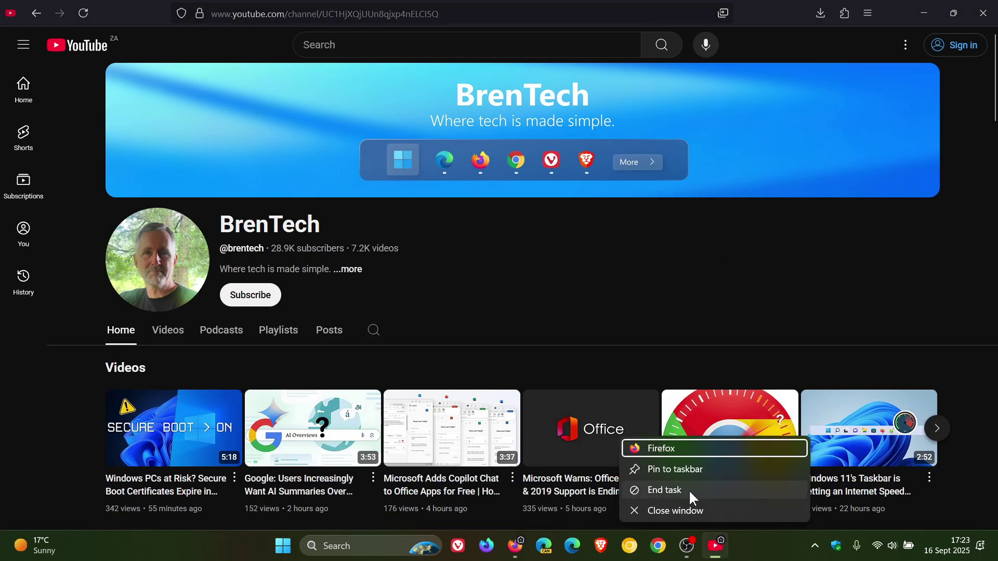
{"action": "left_click", "coordinate": [717, 555]}
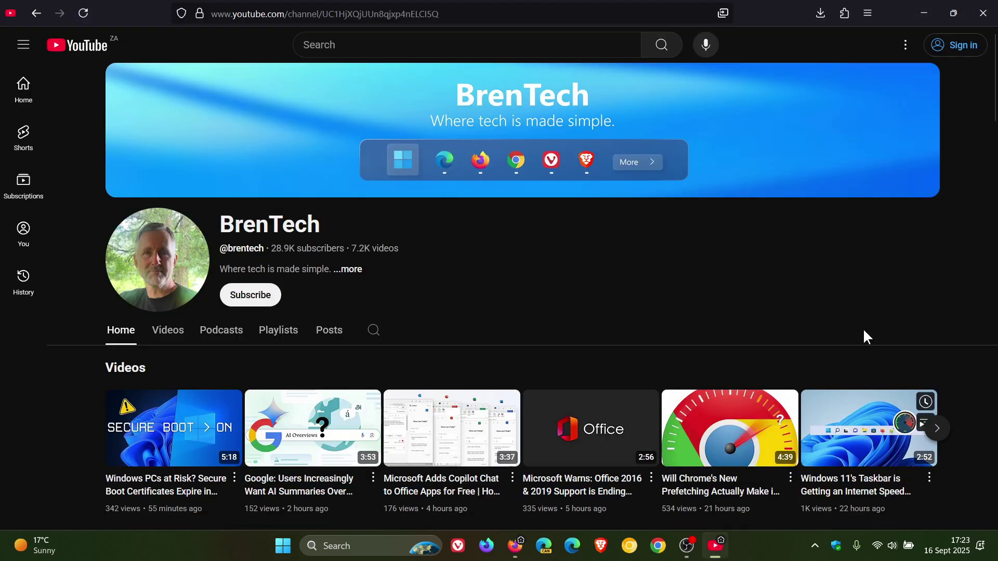
Restore the YouTube app window from full screen, minimise Firefox, and nudge the app window.
{"action": "left_click", "coordinate": [953, 13]}
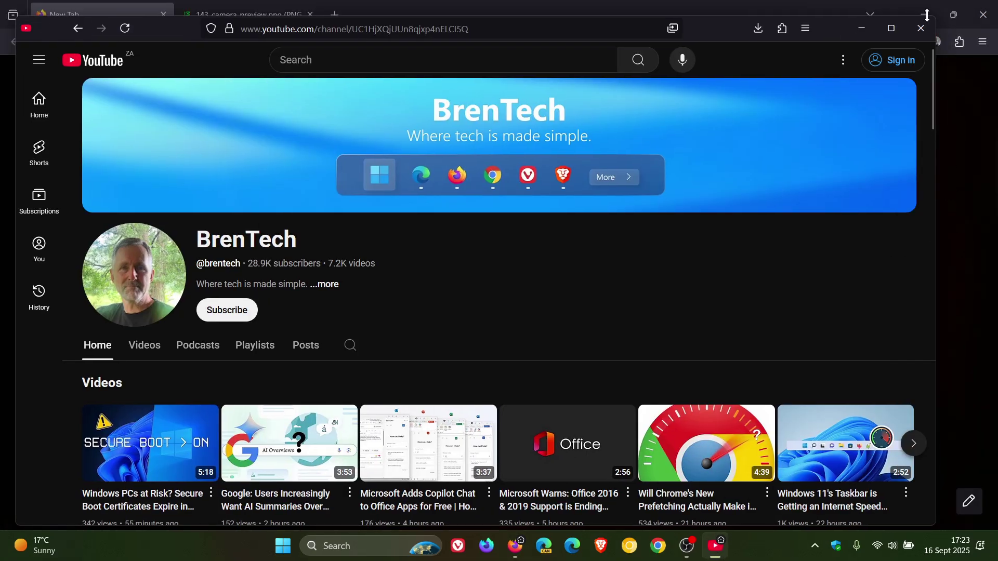
{"action": "left_click", "coordinate": [920, 14]}
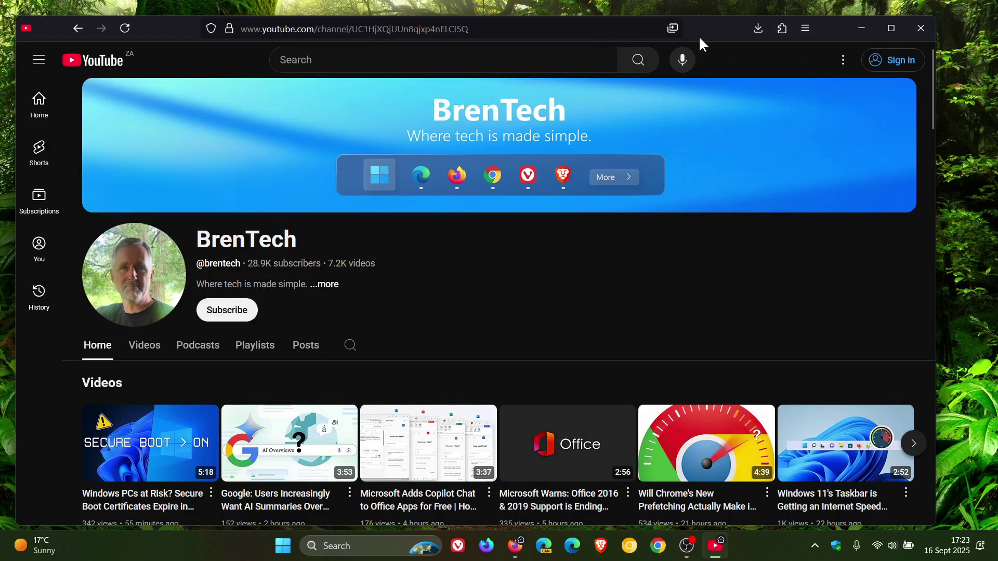
{"action": "mouse_move", "coordinate": [698, 35]}
{"action": "left_mouse_down"}
{"action": "mouse_move", "coordinate": [740, 124]}
{"action": "mouse_move", "coordinate": [704, 17]}
{"action": "mouse_move", "coordinate": [644, 73]}
{"action": "mouse_move", "coordinate": [713, 42]}
{"action": "left_mouse_up"}
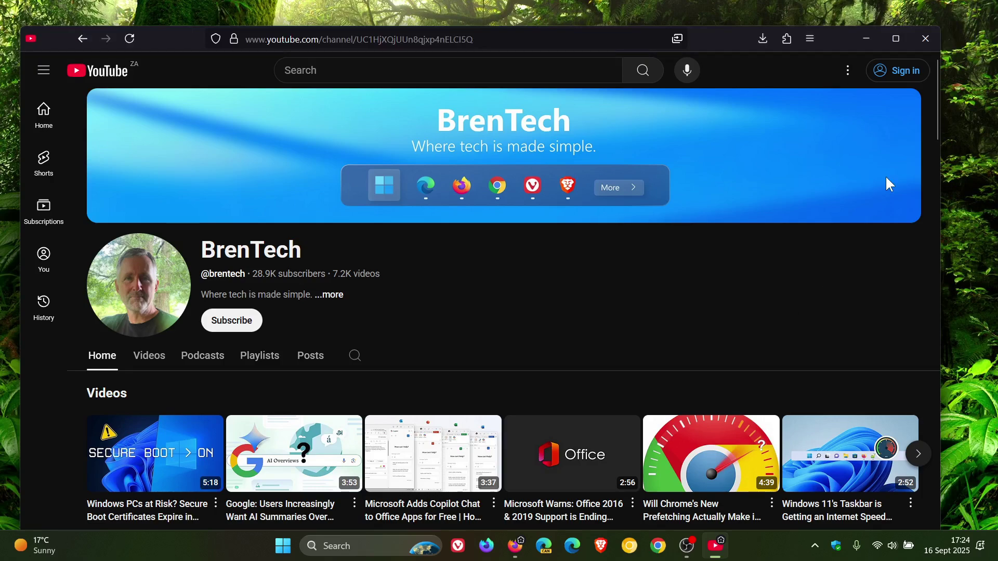
Close the YouTube app window, return to Firefox, and open Settings at Firefox Labs via New Tab customization.
{"action": "left_click", "coordinate": [927, 39]}
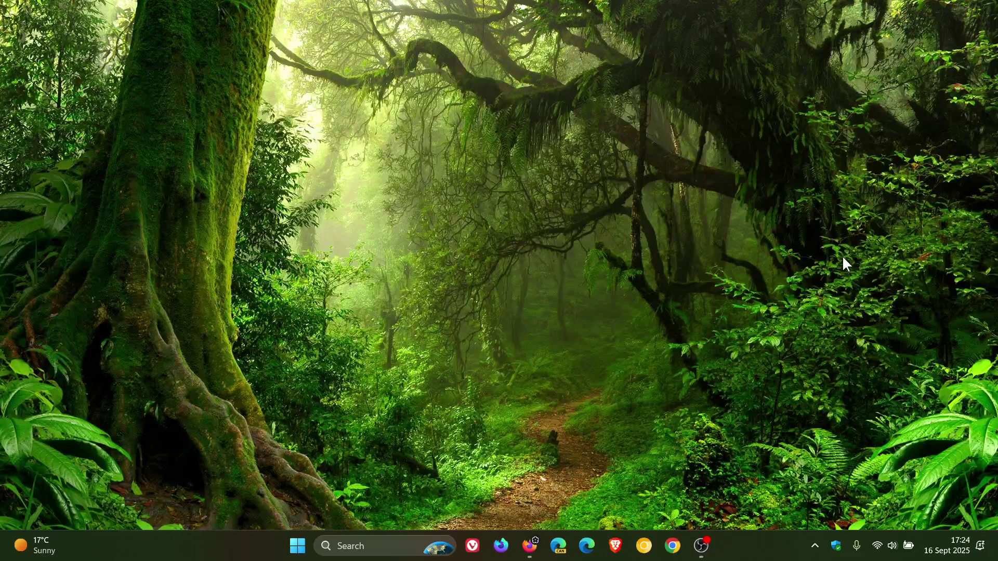
{"action": "key", "text": "alt+Tab"}
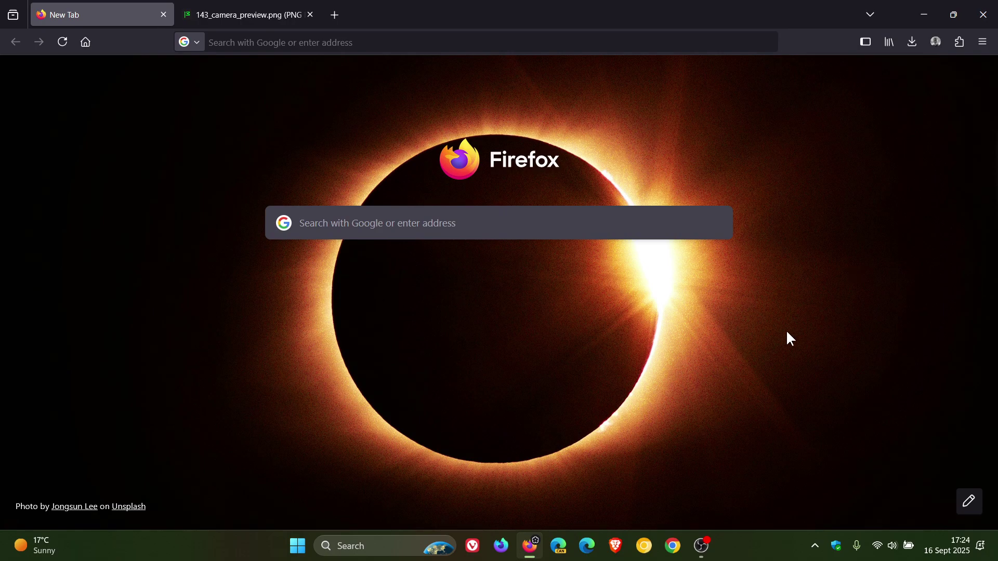
{"action": "left_click", "coordinate": [965, 502]}
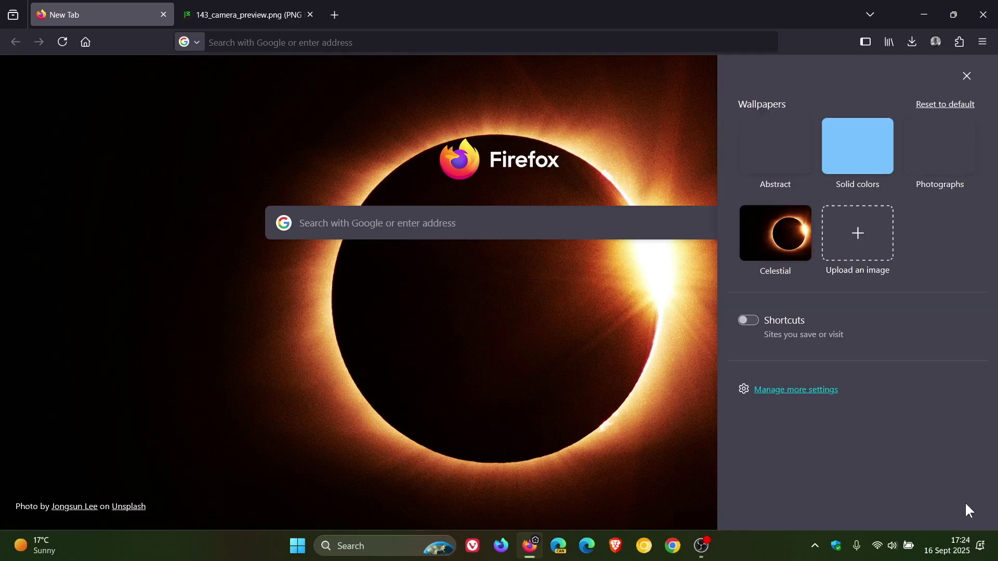
{"action": "left_click", "coordinate": [826, 391]}
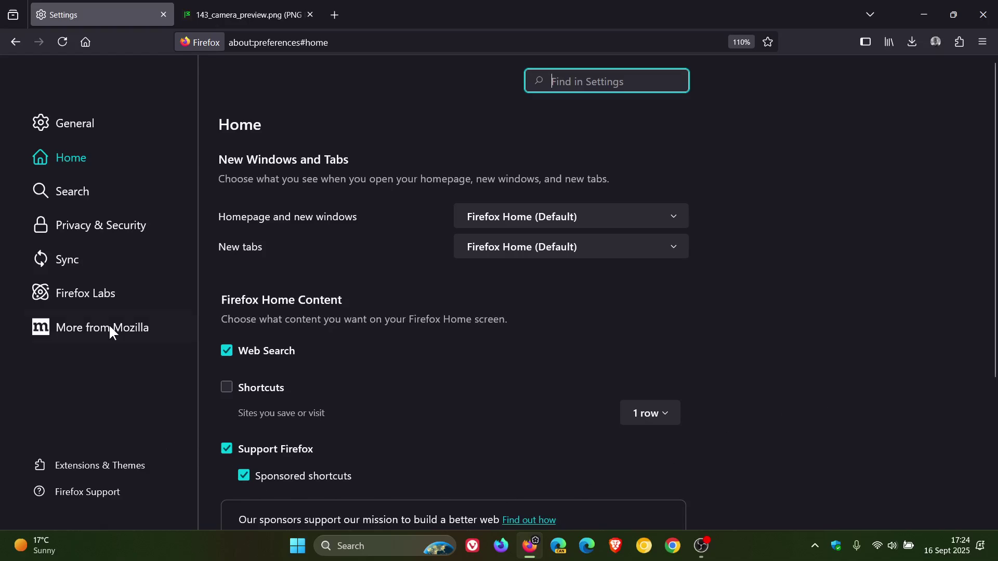
{"action": "left_click", "coordinate": [98, 293]}
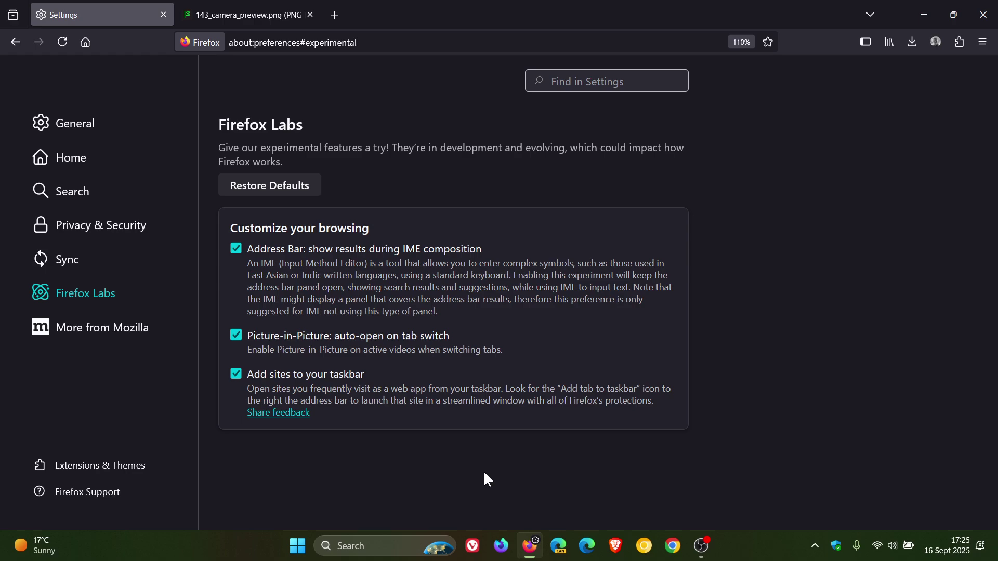
Pin the BrenTech YouTube tab by dragging it to the start of the tab strip.
{"action": "left_click", "coordinate": [82, 40]}
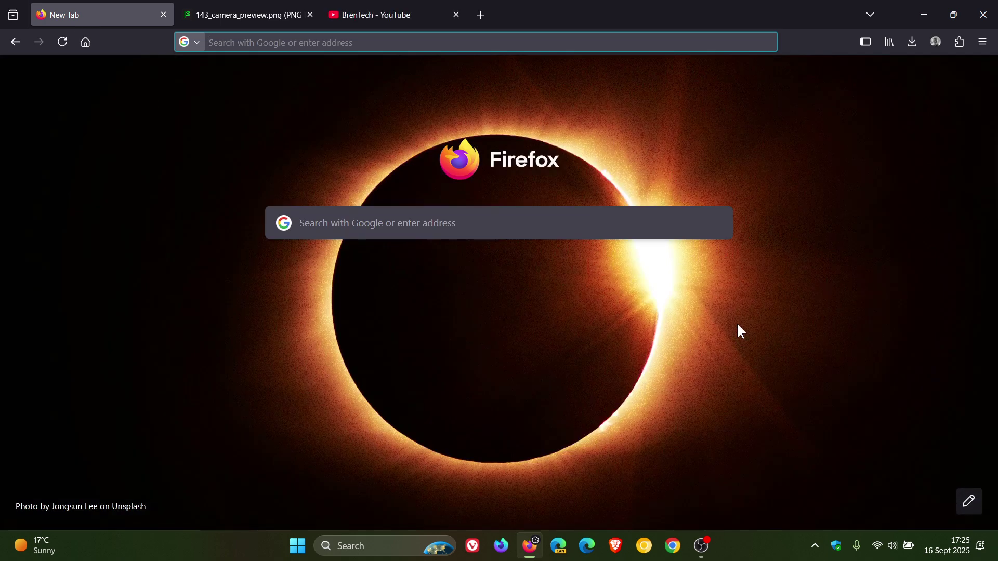
{"action": "left_click", "coordinate": [385, 16]}
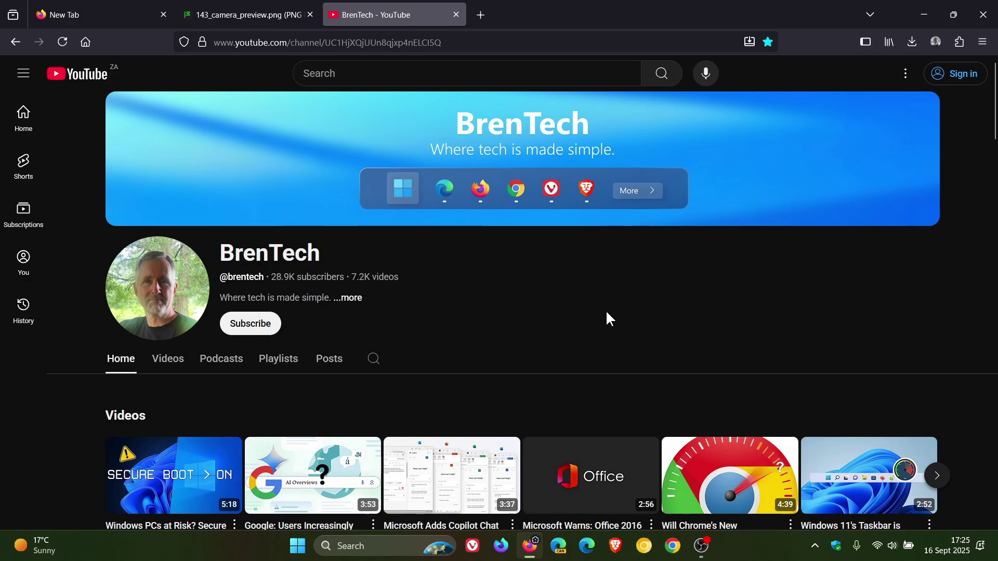
{"action": "right_click", "coordinate": [400, 15]}
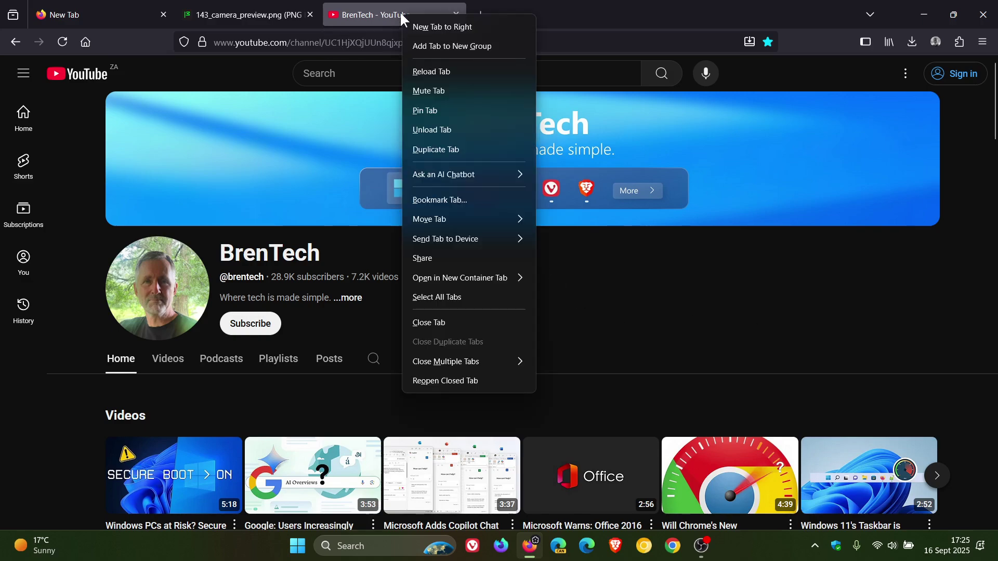
{"action": "left_click", "coordinate": [550, 7]}
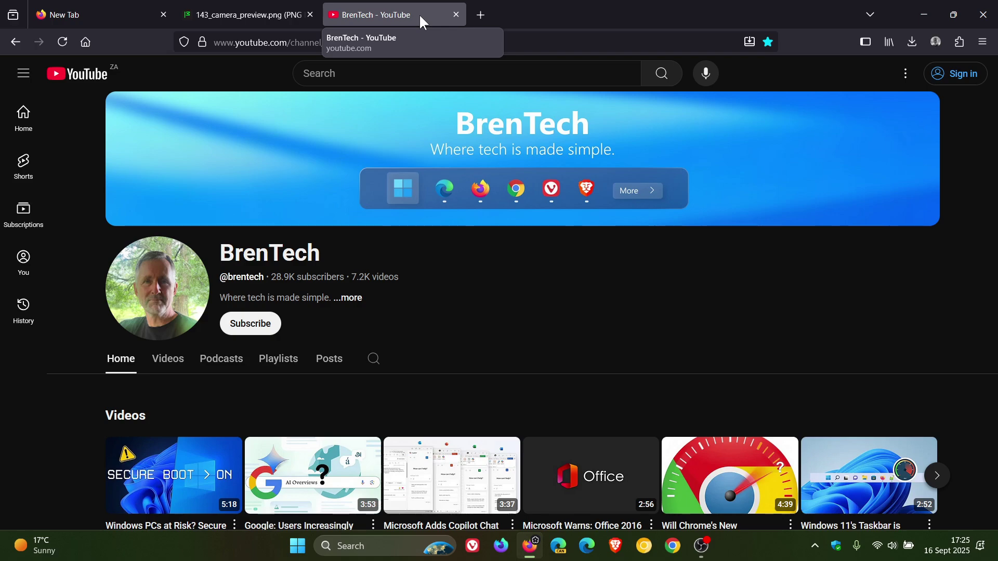
{"action": "left_click_drag", "start_coordinate": [419, 14], "coordinate": [118, 14]}
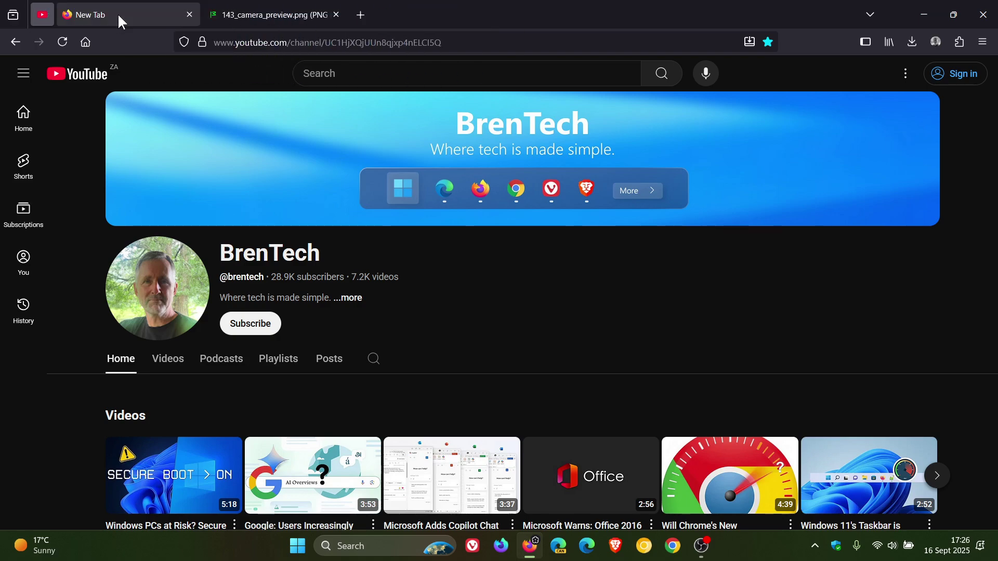
Drag the pinned YouTube tab back out, unpinning it into third place after the camera preview tab.
{"action": "right_click", "coordinate": [44, 23]}
{"action": "left_click", "coordinate": [43, 16]}
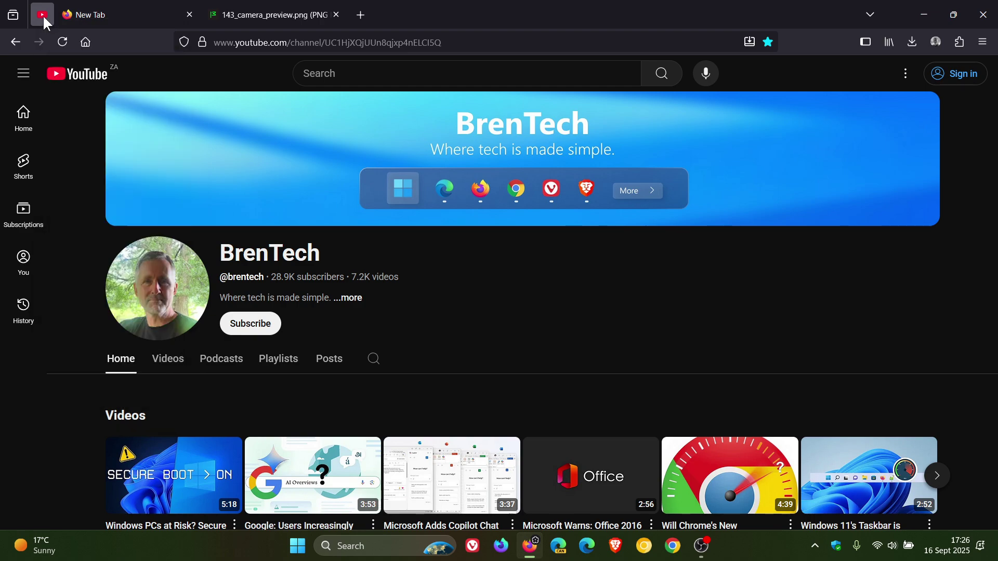
{"action": "left_click_drag", "start_coordinate": [43, 15], "coordinate": [441, 24]}
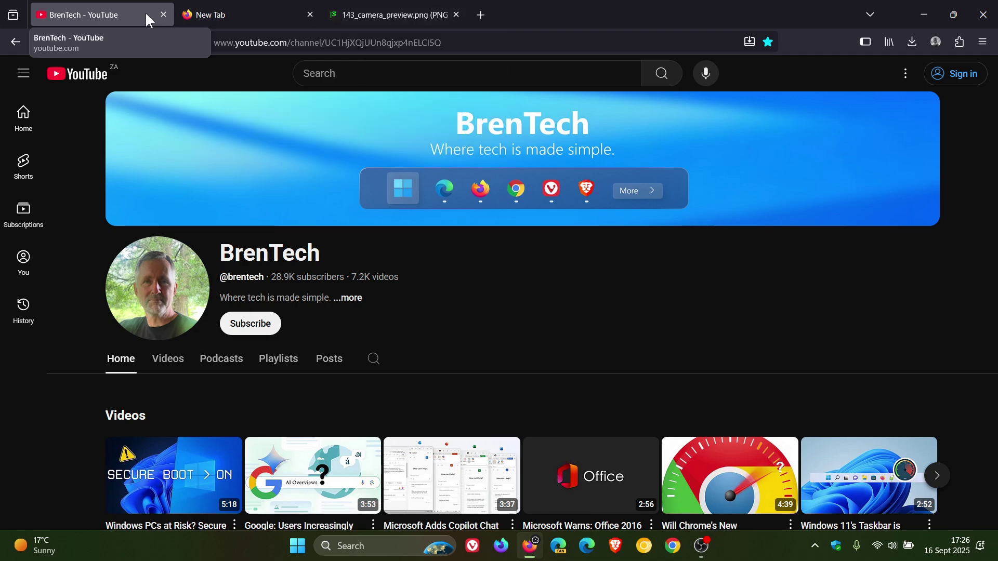
{"action": "left_click_drag", "start_coordinate": [132, 11], "coordinate": [501, 9]}
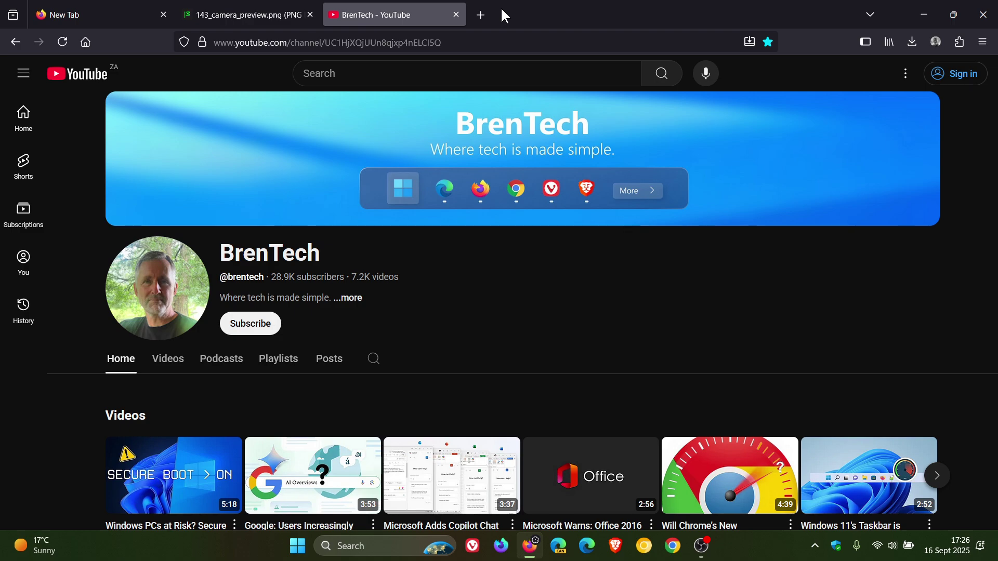
Show the sidebar and choose Copilot as the AI chatbot provider.
{"action": "left_click", "coordinate": [865, 46]}
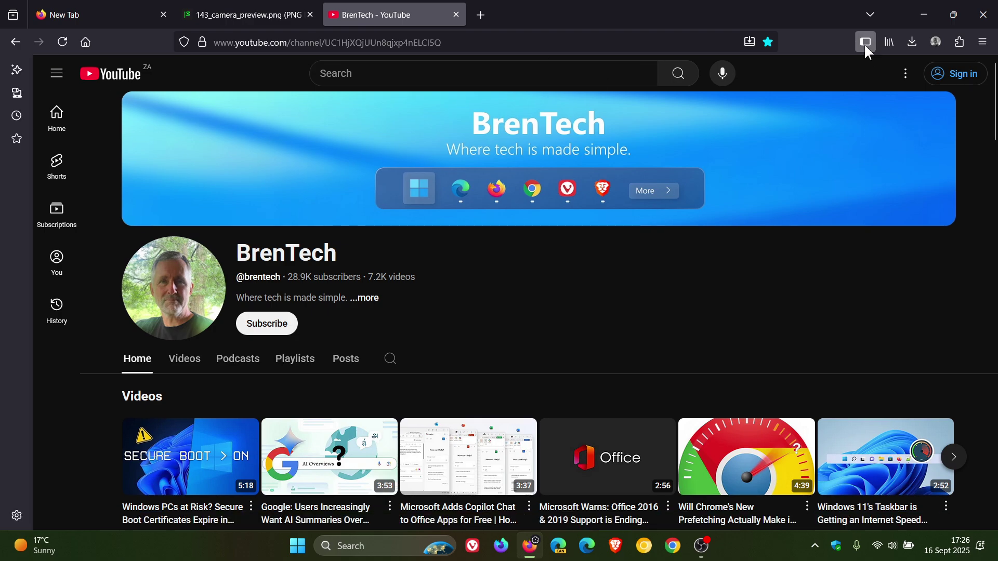
{"action": "left_click", "coordinate": [16, 70]}
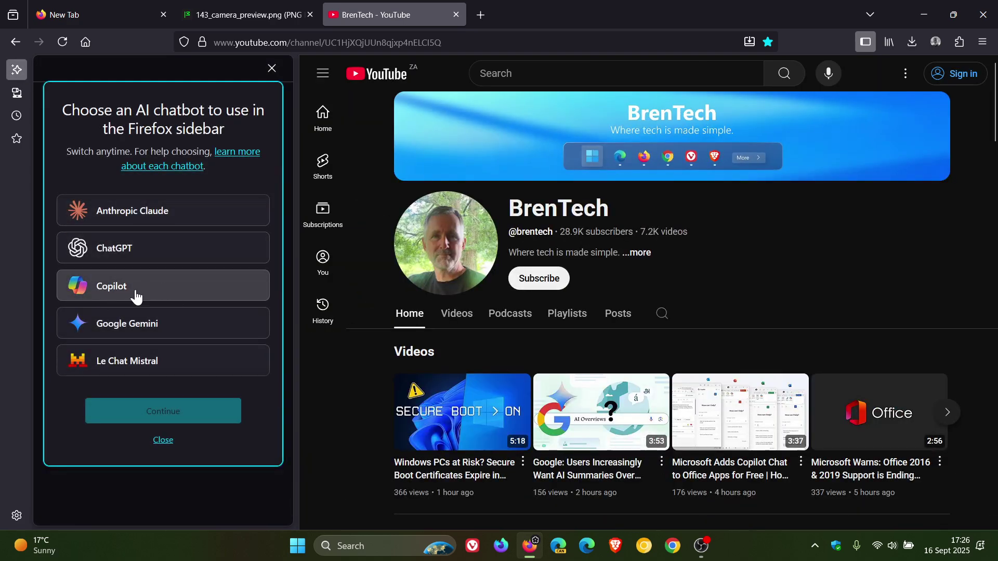
{"action": "left_click", "coordinate": [197, 289]}
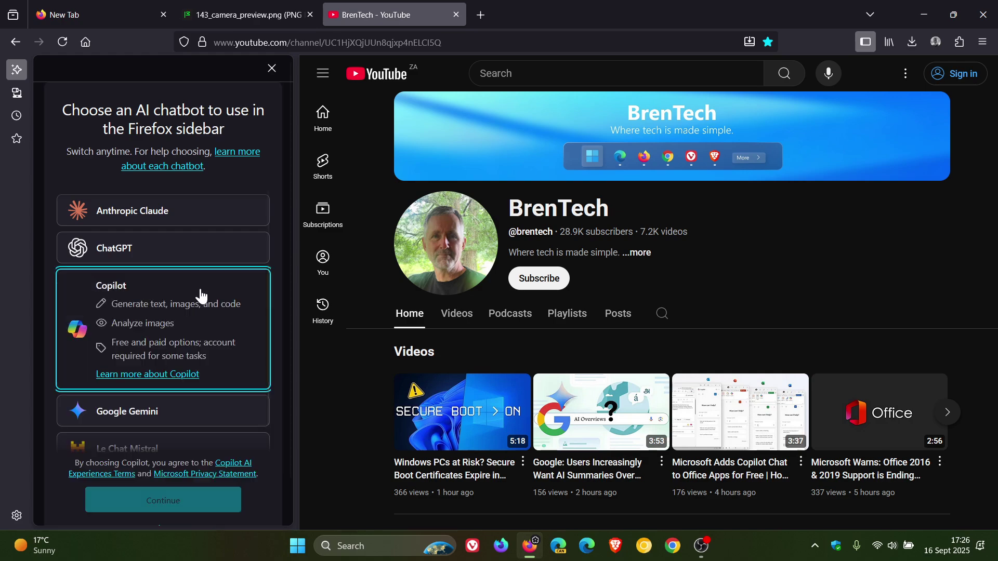
{"action": "left_click", "coordinate": [162, 502]}
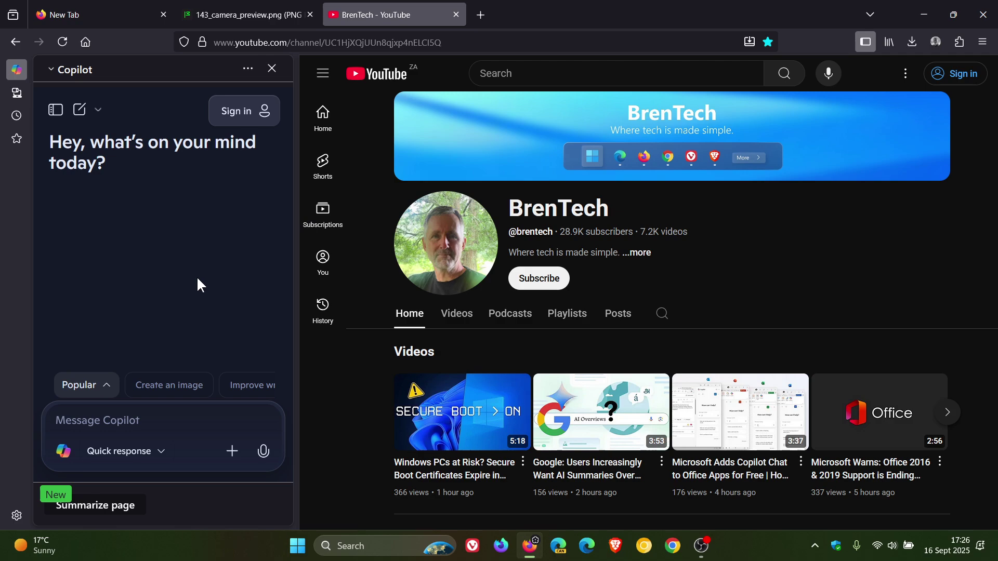
Remove Copilot from the sidebar and close the chatbot panel.
{"action": "right_click", "coordinate": [18, 73]}
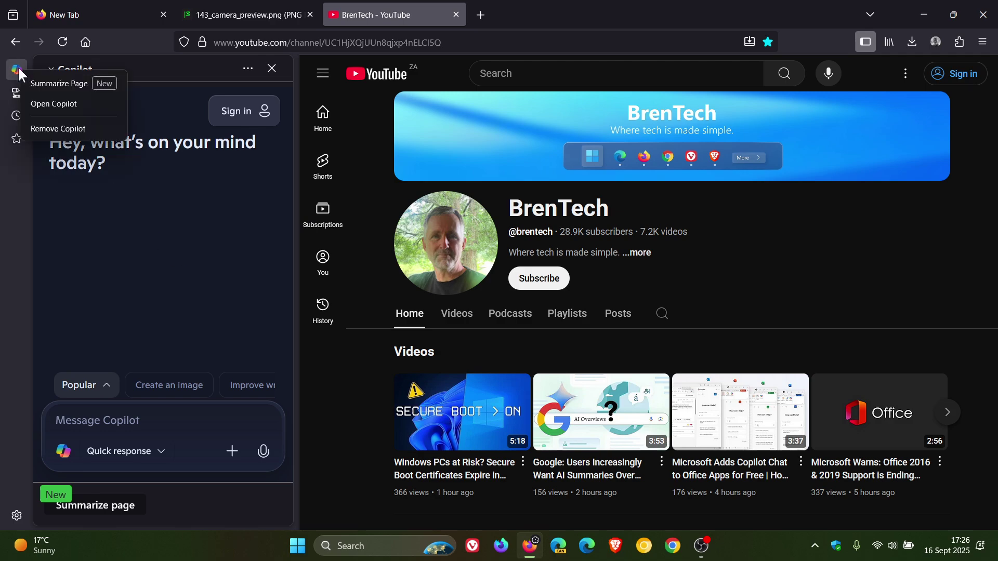
{"action": "left_click", "coordinate": [47, 129]}
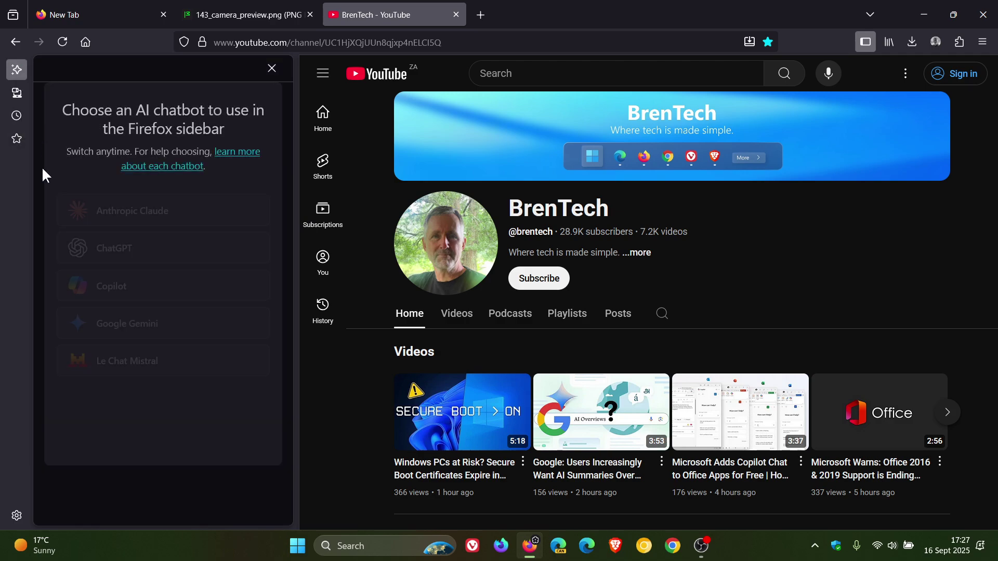
{"action": "left_click", "coordinate": [271, 69]}
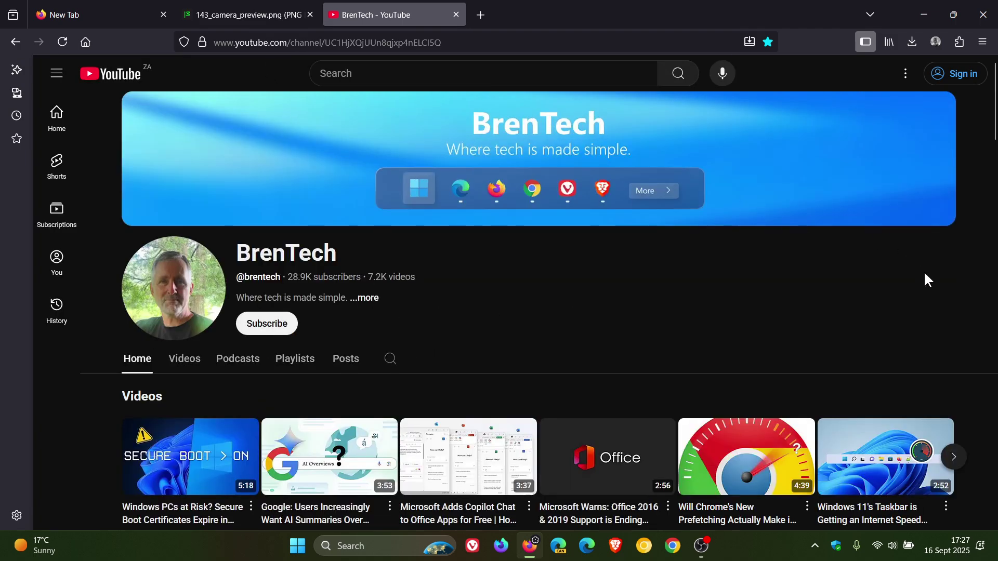
View the 143_camera_preview.png image tab, then switch to the New Tab page with the eclipse wallpaper.
{"action": "left_click", "coordinate": [275, 17]}
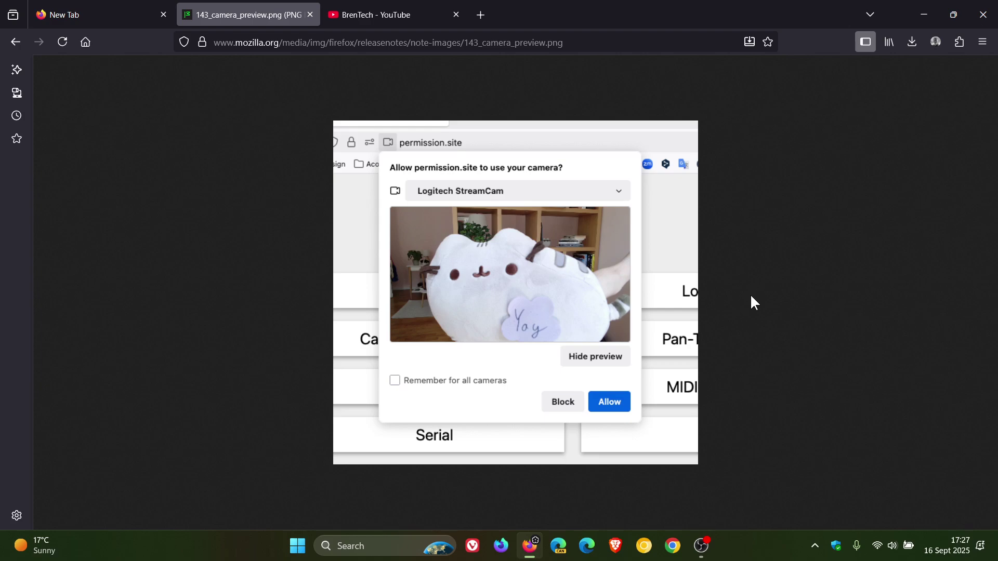
{"action": "left_click", "coordinate": [117, 16]}
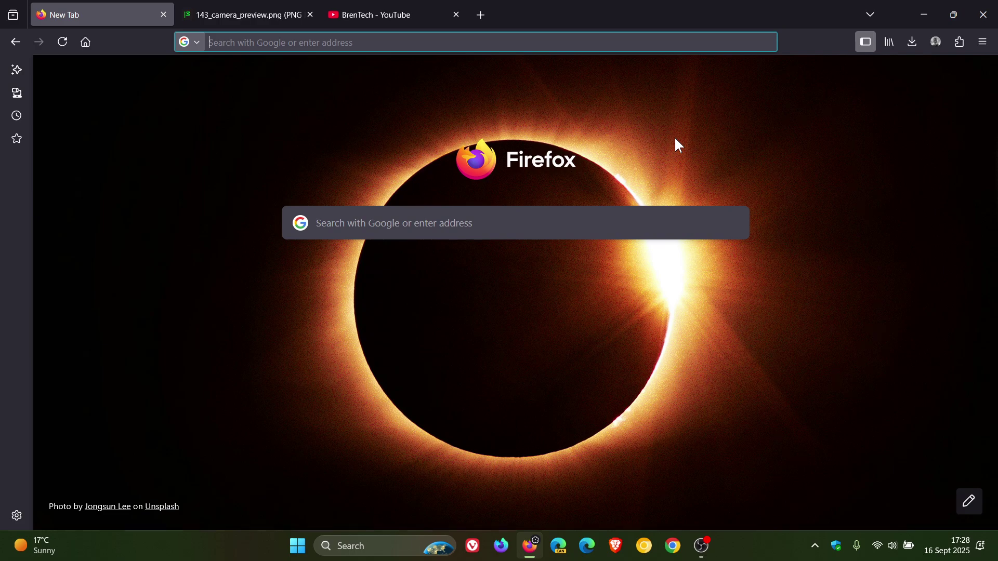
Open Settings from the New Tab Customize panel and scroll General down to Files and Applications.
{"action": "left_click", "coordinate": [718, 273]}
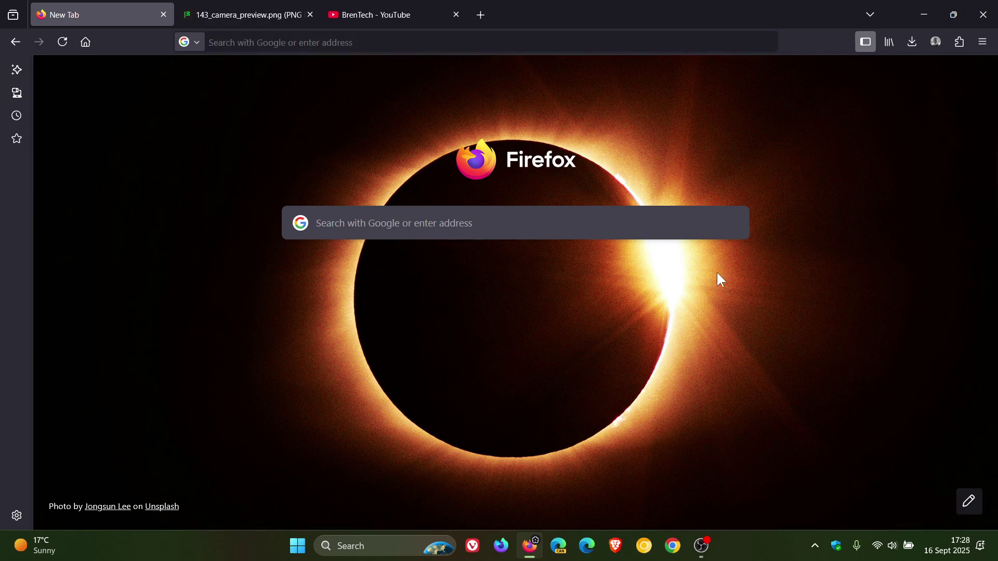
{"action": "left_click", "coordinate": [967, 502]}
{"action": "left_click", "coordinate": [799, 390]}
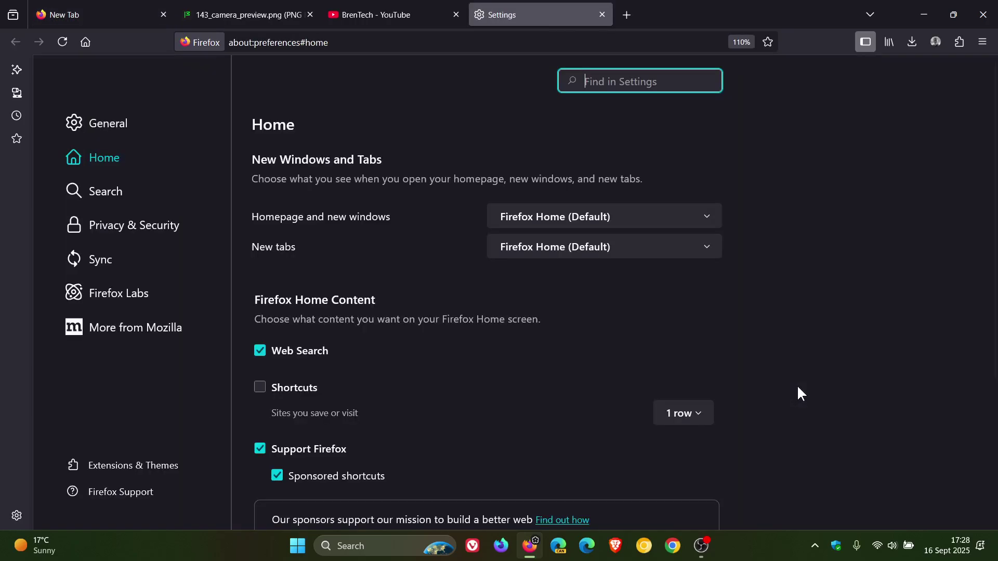
{"action": "left_click", "coordinate": [111, 122]}
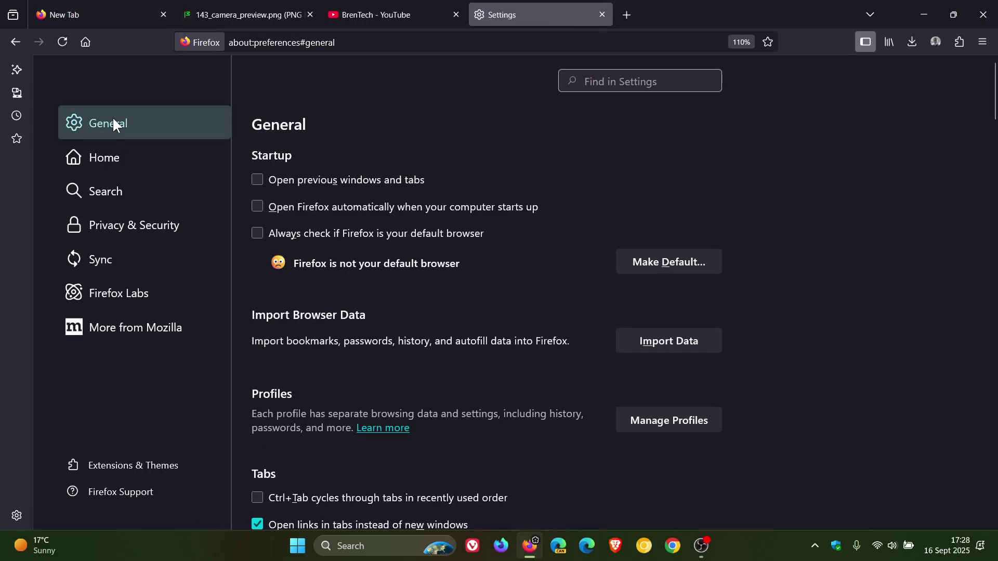
{"action": "scroll", "coordinate": [807, 283], "scroll_direction": "down", "scroll_amount": 5}
{"action": "scroll", "coordinate": [805, 280], "scroll_direction": "down", "scroll_amount": 15}
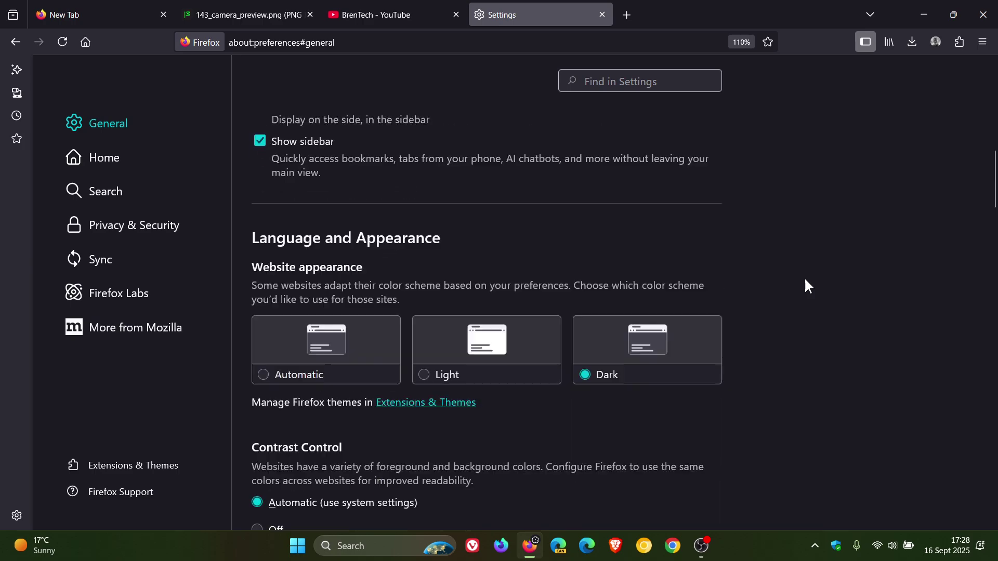
{"action": "scroll", "coordinate": [805, 280], "scroll_direction": "down", "scroll_amount": 12}
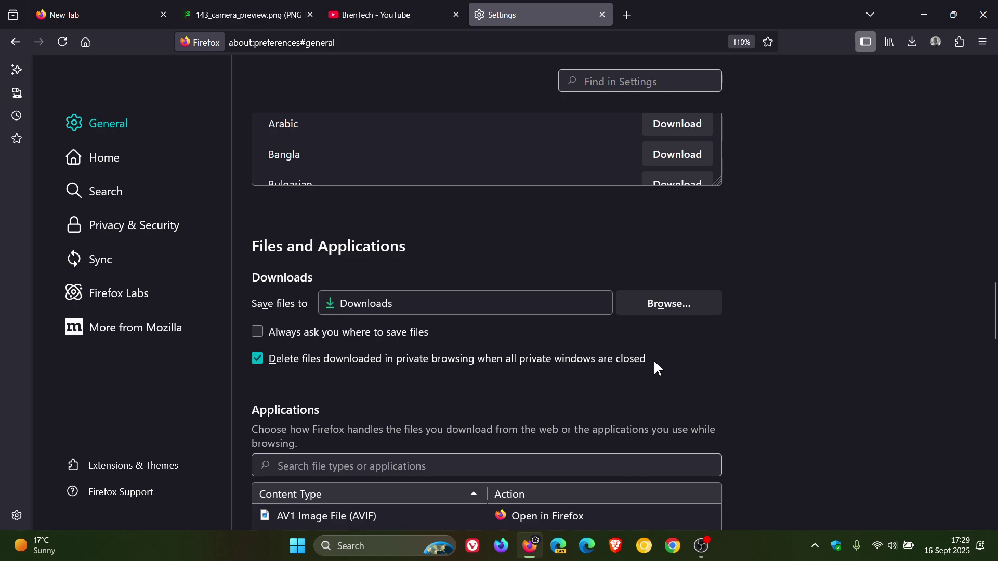
Switch to the New Tab tab and close its wallpaper and shortcuts Customize panel.
{"action": "left_click", "coordinate": [115, 17]}
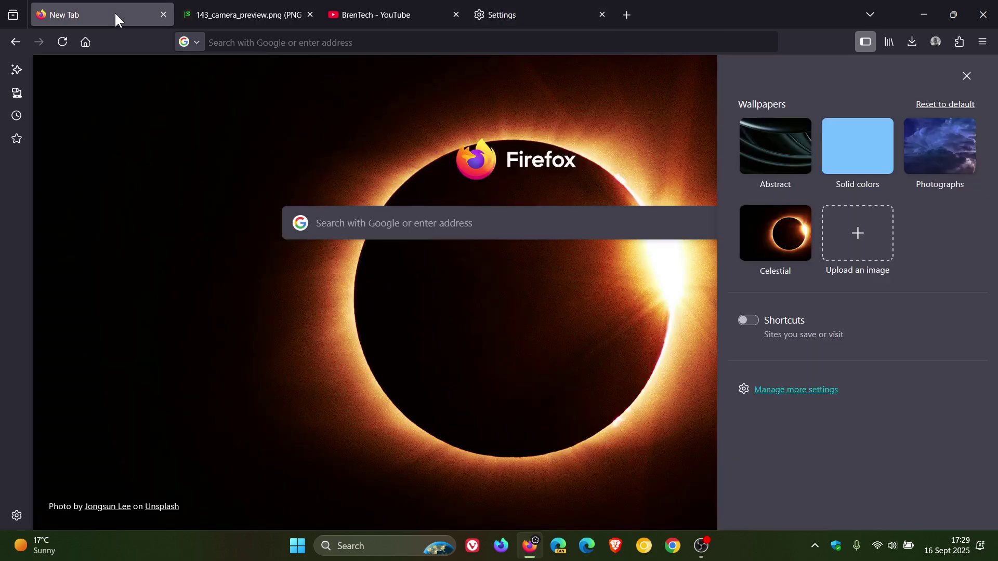
{"action": "left_click", "coordinate": [656, 129]}
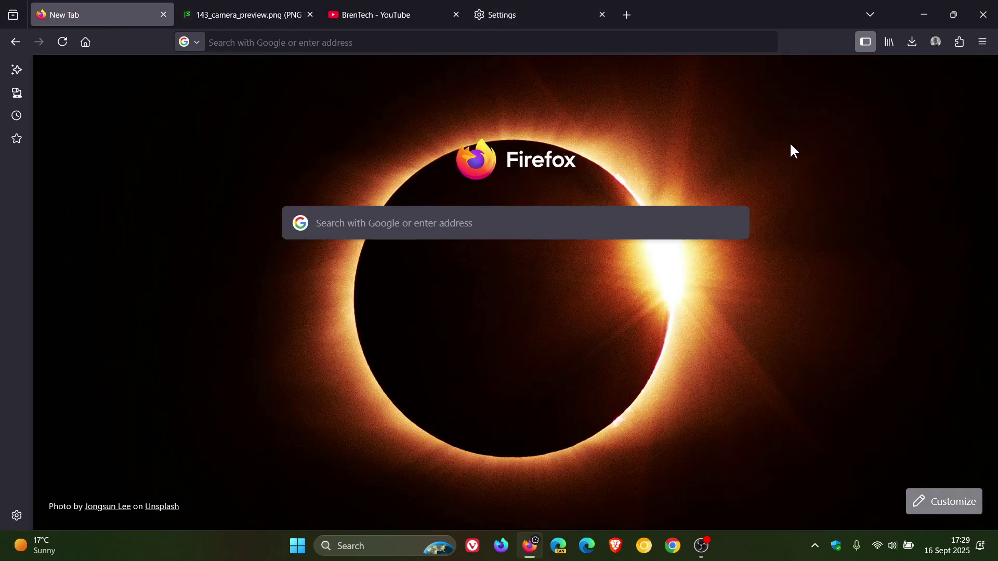